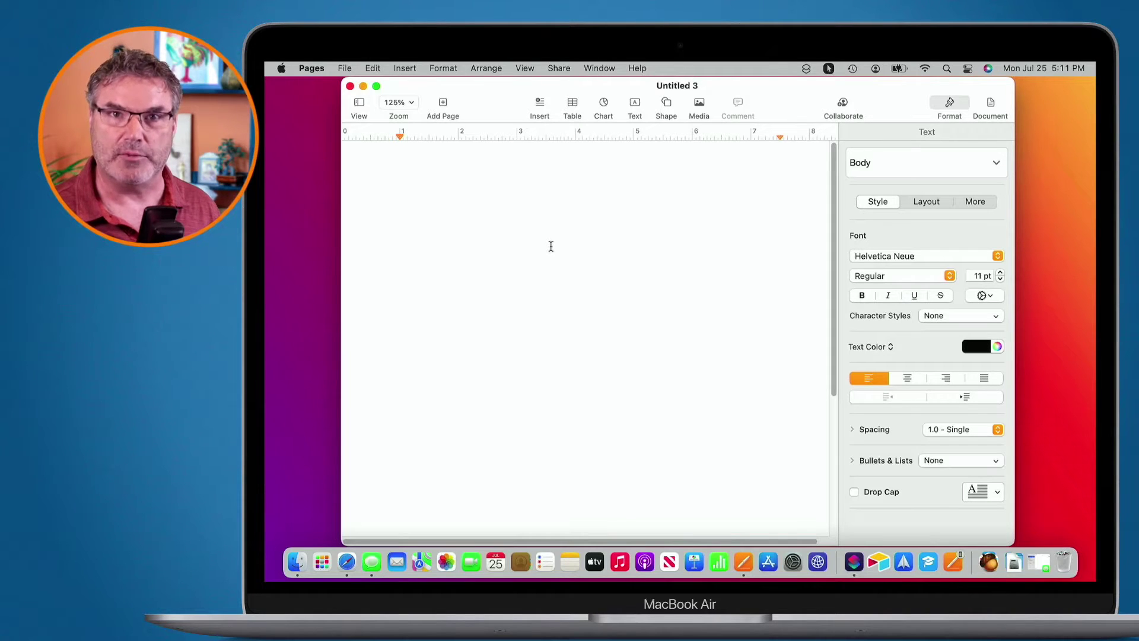
- Look through the Animals shapes, search the shape library for "giraffe", and insert the Giraffe shape on the page
{"action": "left_click", "coordinate": [609, 264]}
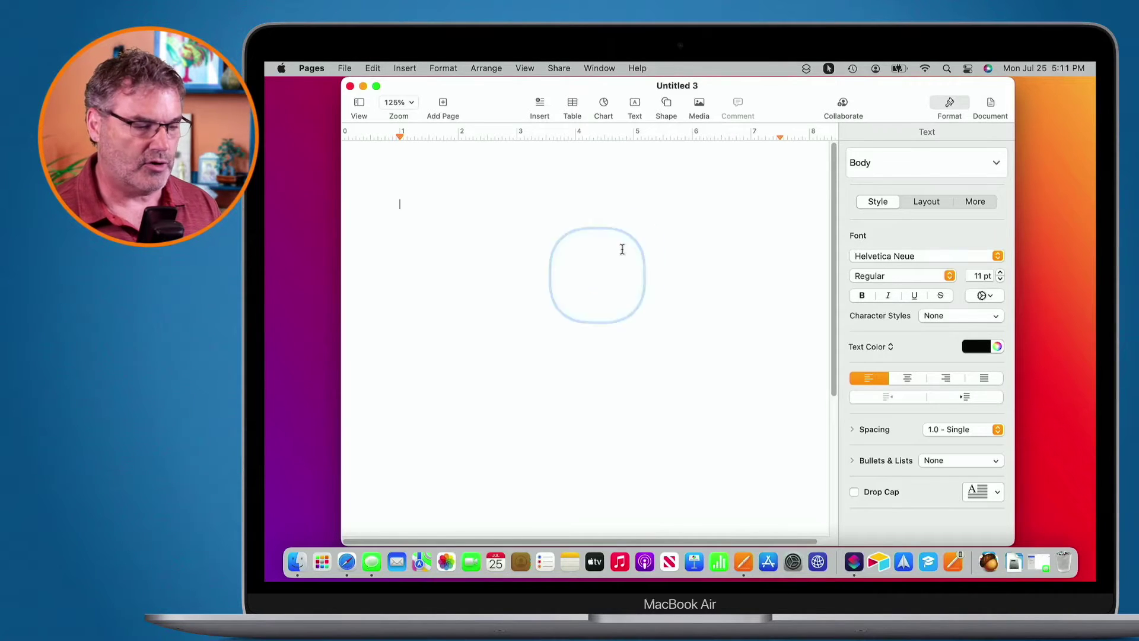
{"action": "left_click", "coordinate": [666, 104]}
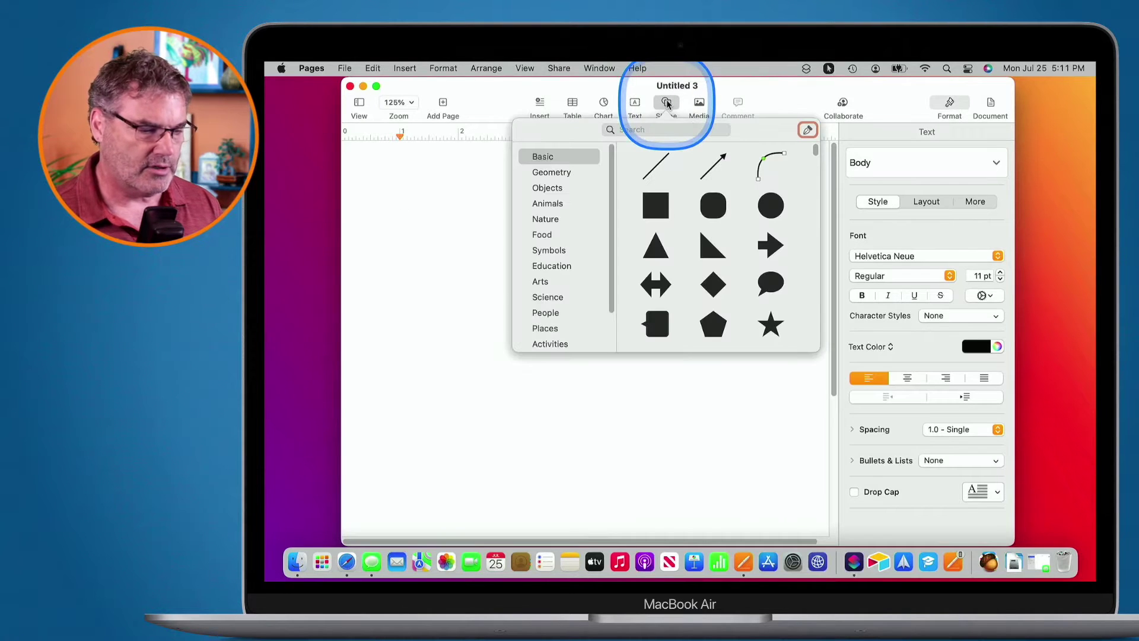
{"action": "left_click", "coordinate": [549, 203]}
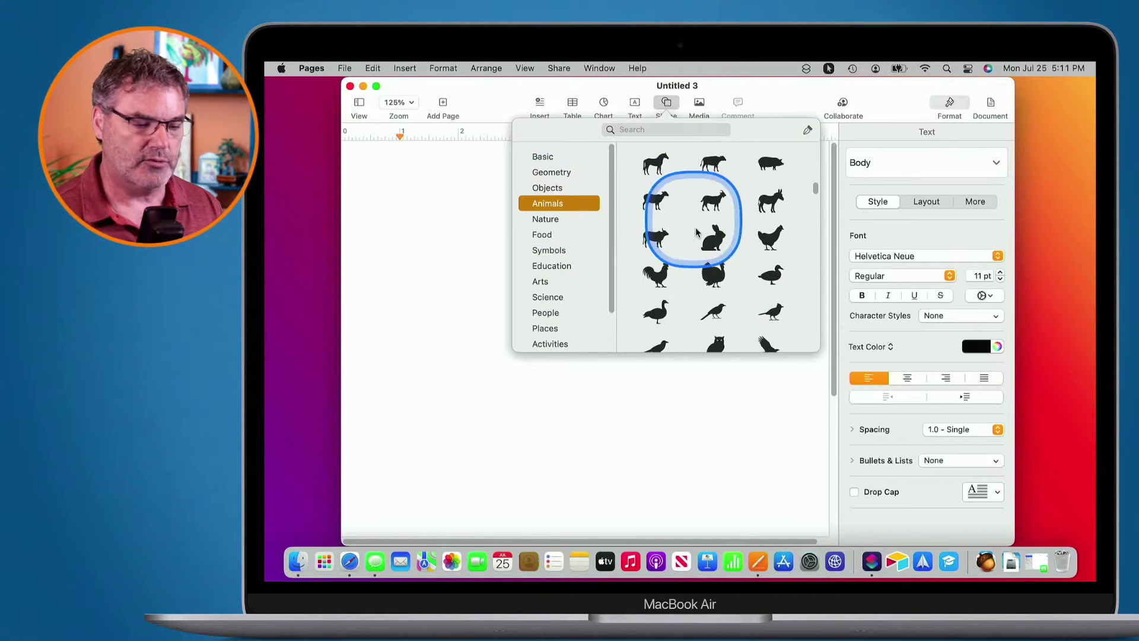
{"action": "scroll", "coordinate": [694, 234], "scroll_direction": "down", "scroll_amount": 5}
{"action": "scroll", "coordinate": [695, 236], "scroll_direction": "down", "scroll_amount": 2}
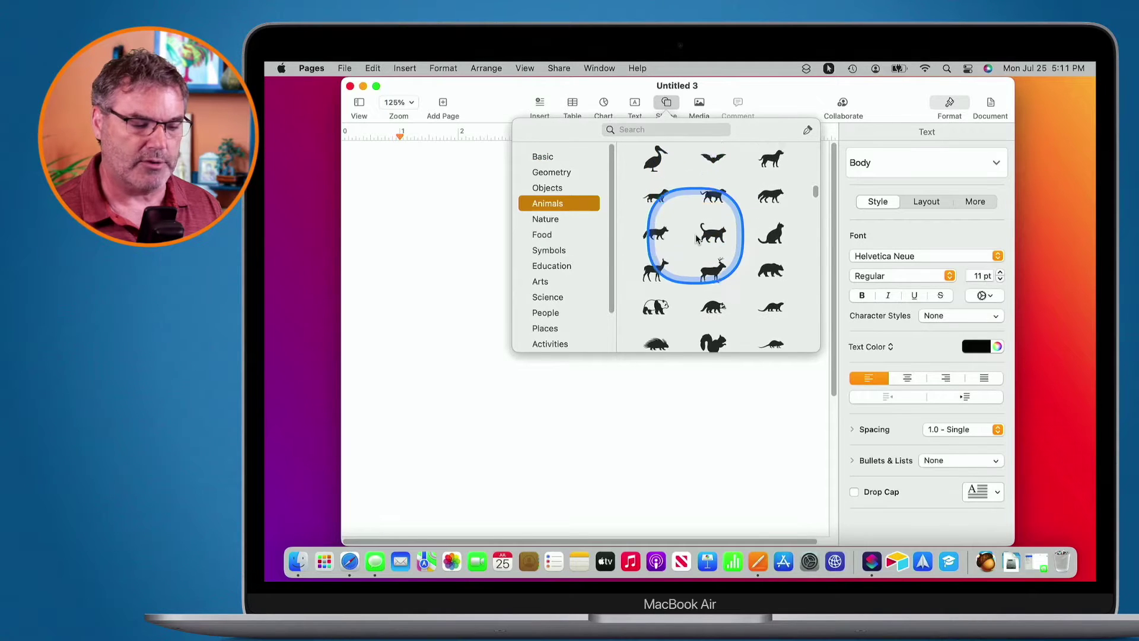
{"action": "left_click", "coordinate": [635, 129]}
{"action": "type", "text": "giraffe"}
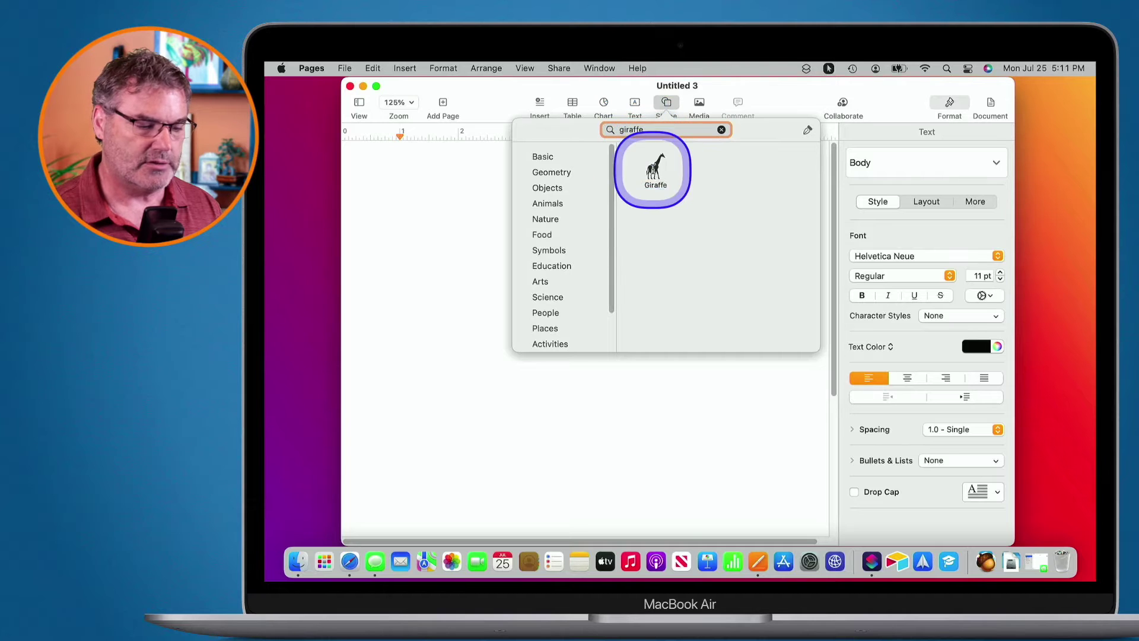
{"action": "left_click", "coordinate": [653, 169]}
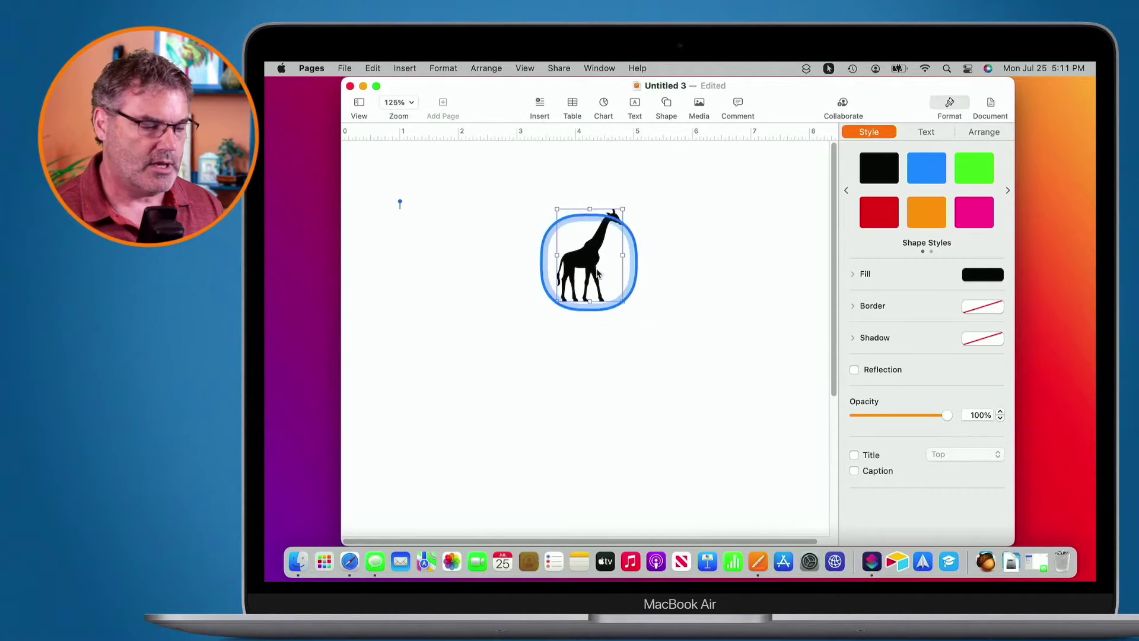
- Enlarge the giraffe to about 2.5 in wide and give it the orange shape style with a thin black border
{"action": "left_click_drag", "start_coordinate": [634, 314], "coordinate": [701, 409]}
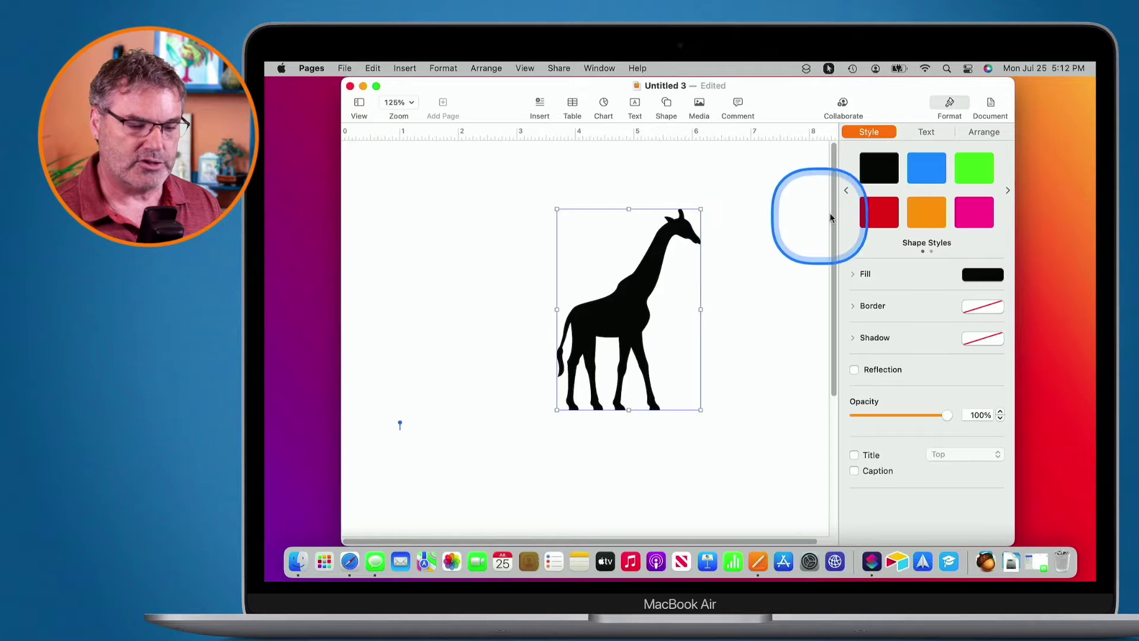
{"action": "left_click", "coordinate": [932, 211]}
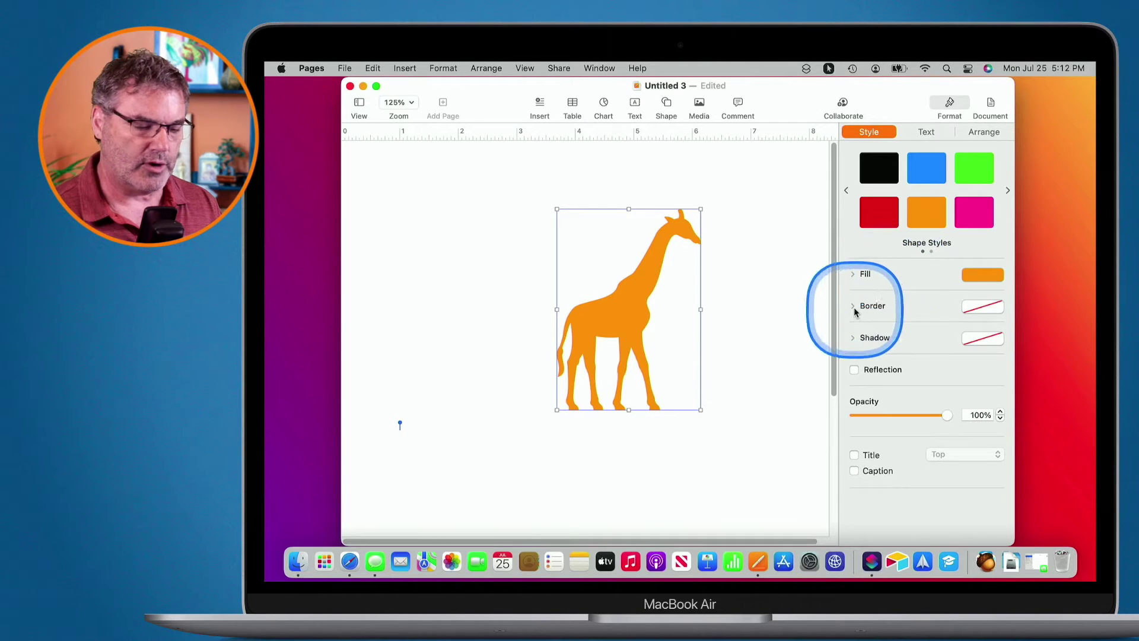
{"action": "left_click", "coordinate": [966, 305]}
{"action": "left_click", "coordinate": [936, 355]}
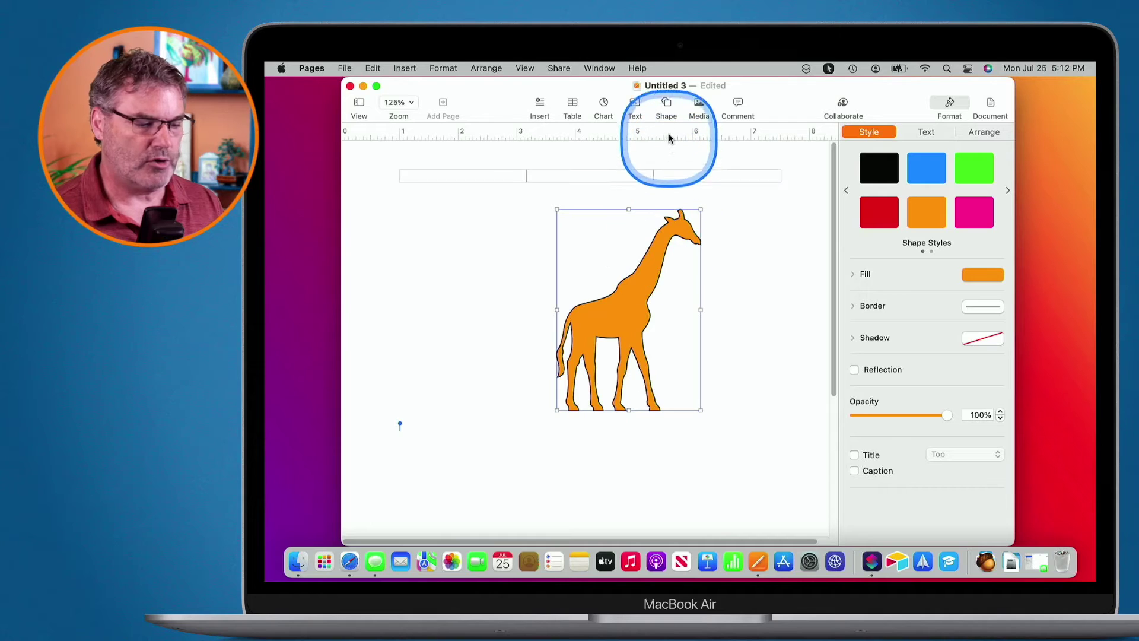
- Insert the Rabbit shape from the shape library, shrink it, and place it at the giraffe's front feet
{"action": "left_click", "coordinate": [667, 104]}
{"action": "type", "text": "rabbi"}
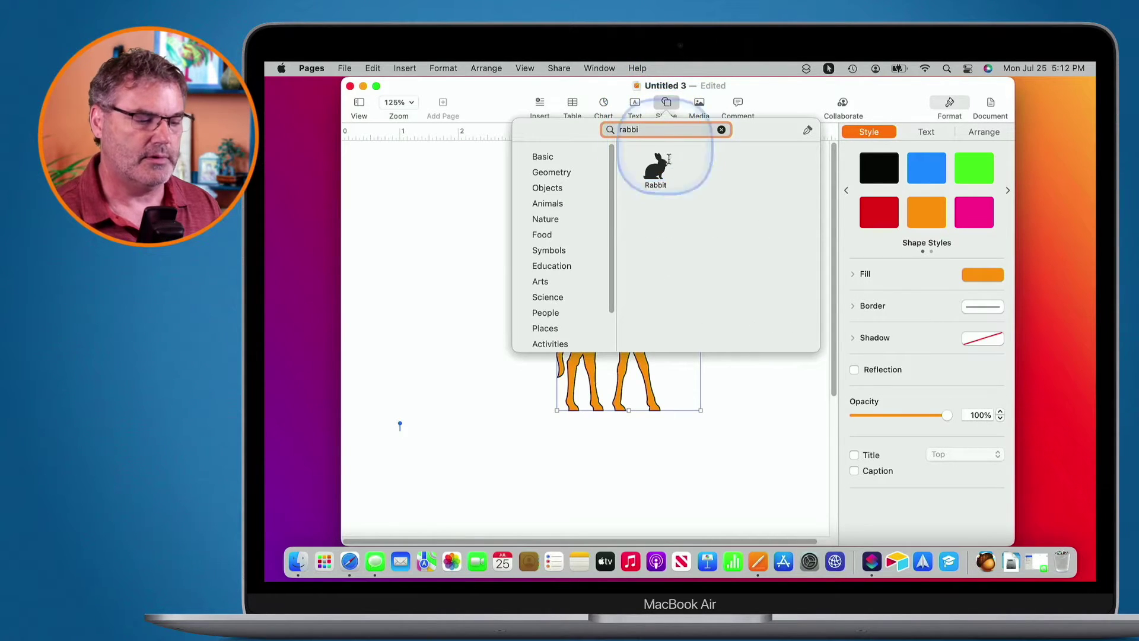
{"action": "left_click", "coordinate": [654, 169]}
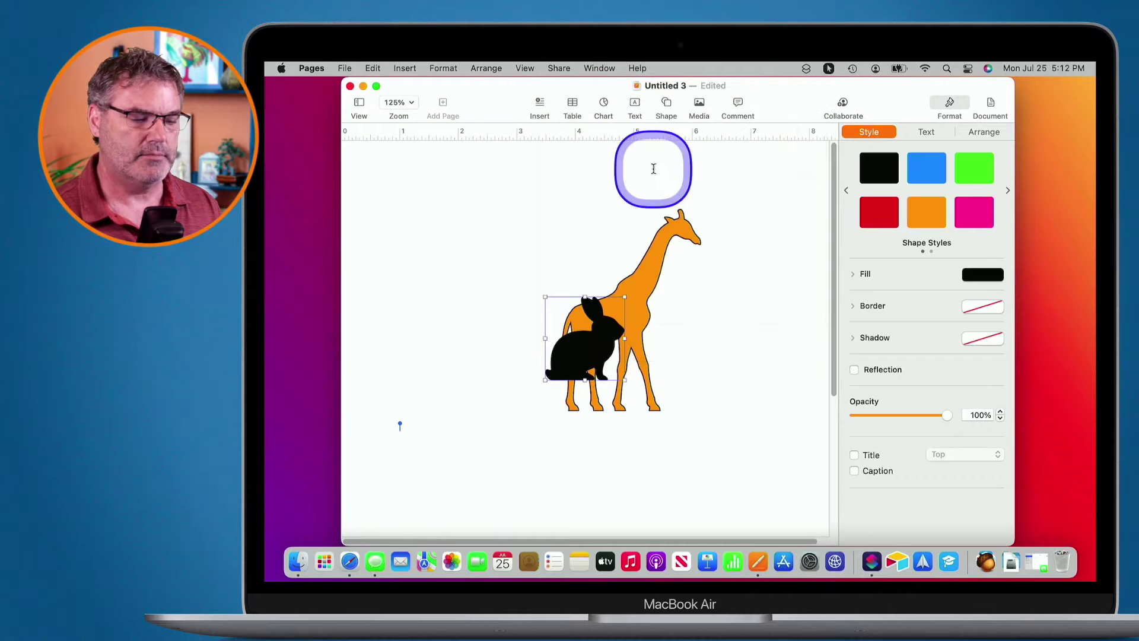
{"action": "left_click_drag", "start_coordinate": [584, 350], "coordinate": [658, 376]}
{"action": "left_click_drag", "start_coordinate": [698, 319], "coordinate": [681, 350]}
{"action": "left_click_drag", "start_coordinate": [653, 396], "coordinate": [667, 391]}
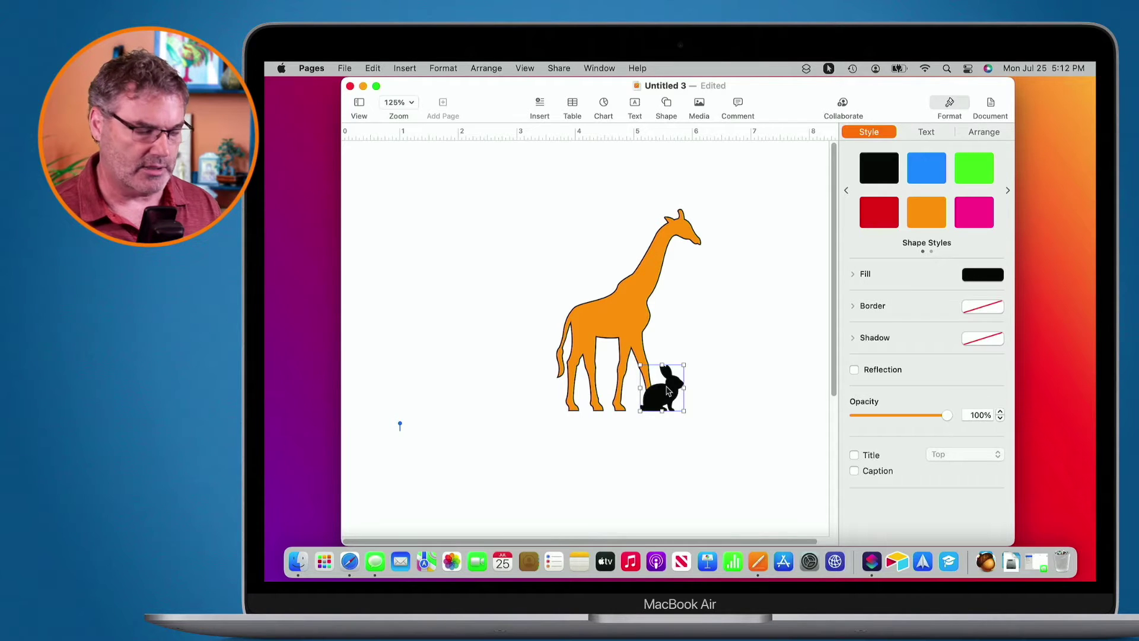
- Delete the rabbit and the giraffe from the page
{"action": "key", "text": "Delete"}
{"action": "left_click", "coordinate": [624, 308]}
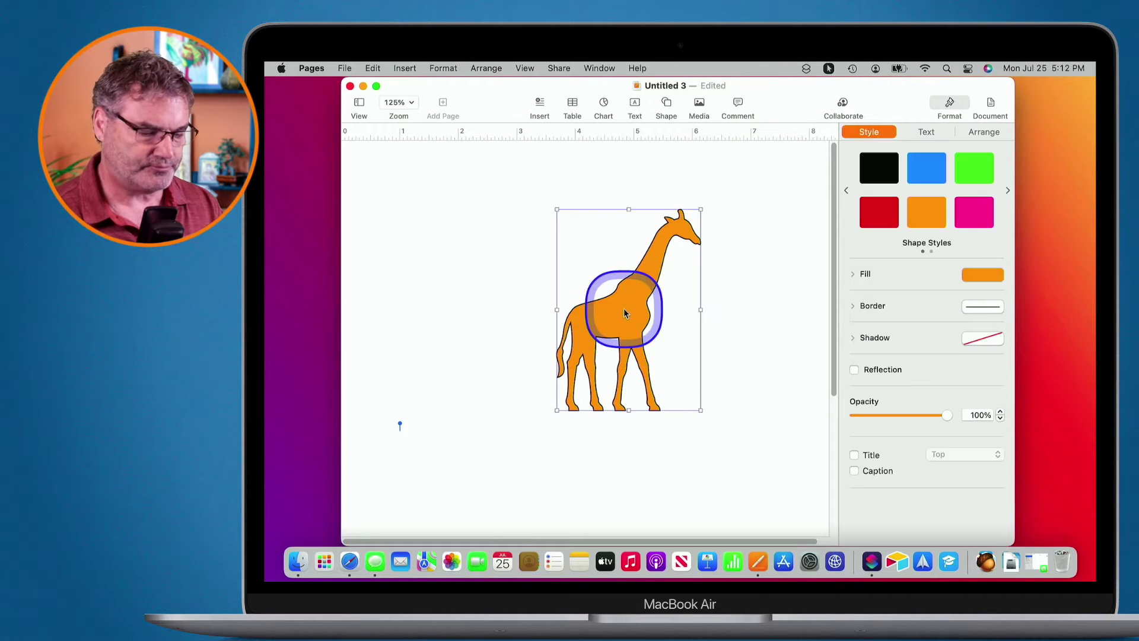
{"action": "key", "text": "Delete"}
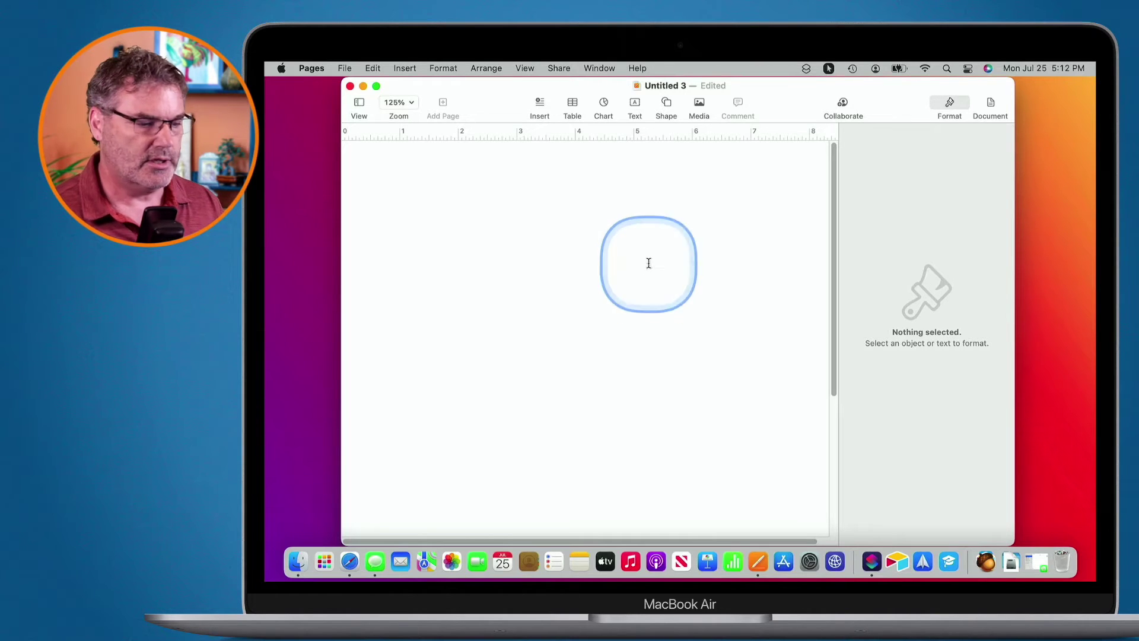
- Insert a circle from the Basic shapes and enlarge it to about 3.2 in across
{"action": "left_click", "coordinate": [667, 103]}
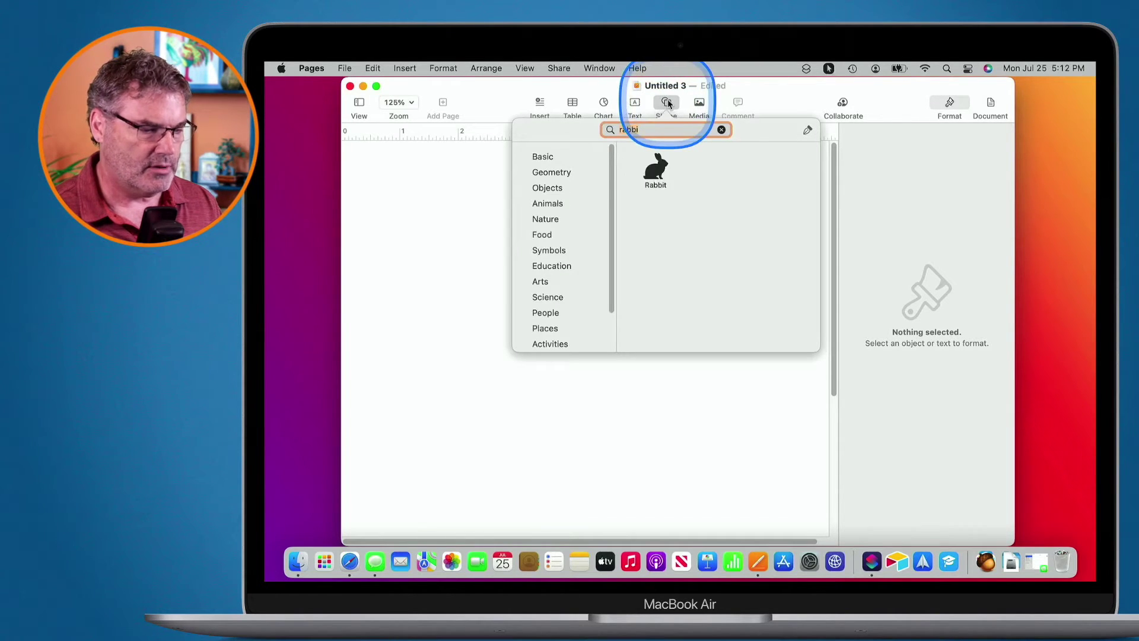
{"action": "left_click", "coordinate": [553, 157]}
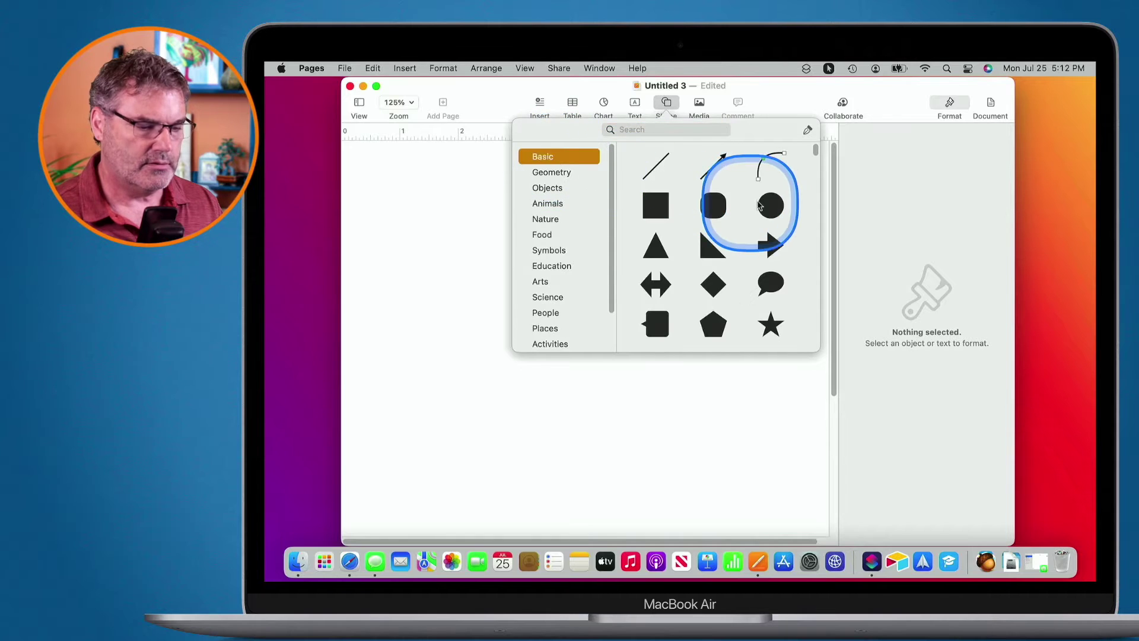
{"action": "left_click", "coordinate": [771, 206]}
{"action": "left_click_drag", "start_coordinate": [578, 350], "coordinate": [711, 434]}
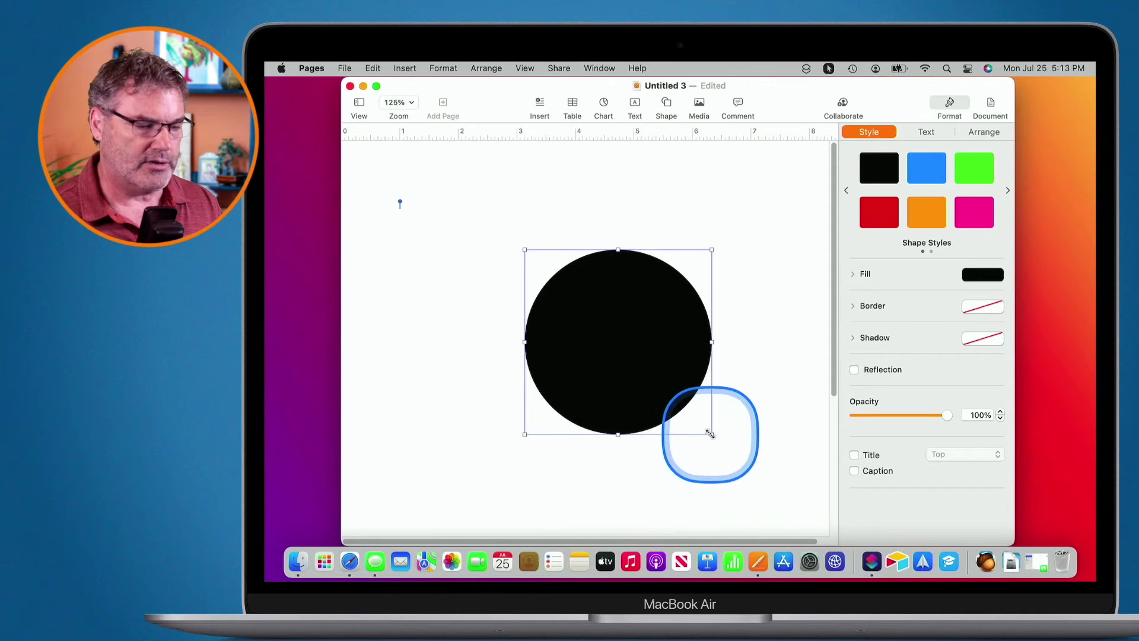
- Insert a second circle, move it to the black circle's upper-right edge, and apply the blue shape style
{"action": "left_click", "coordinate": [667, 104]}
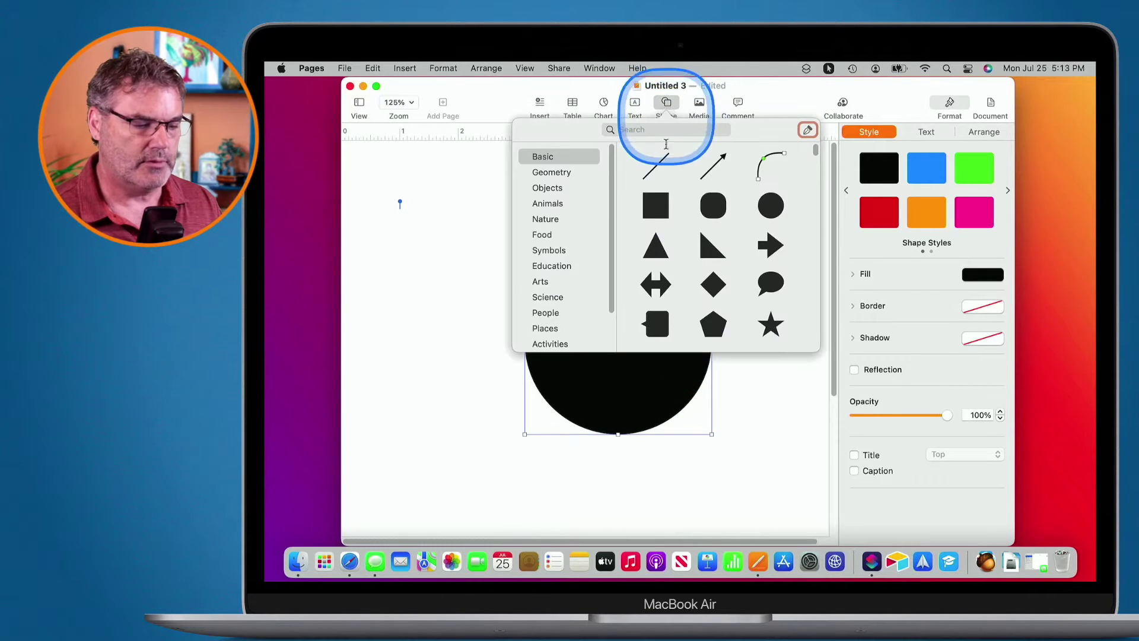
{"action": "left_click", "coordinate": [770, 205]}
{"action": "left_click_drag", "start_coordinate": [614, 327], "coordinate": [731, 228]}
{"action": "left_click", "coordinate": [928, 174]}
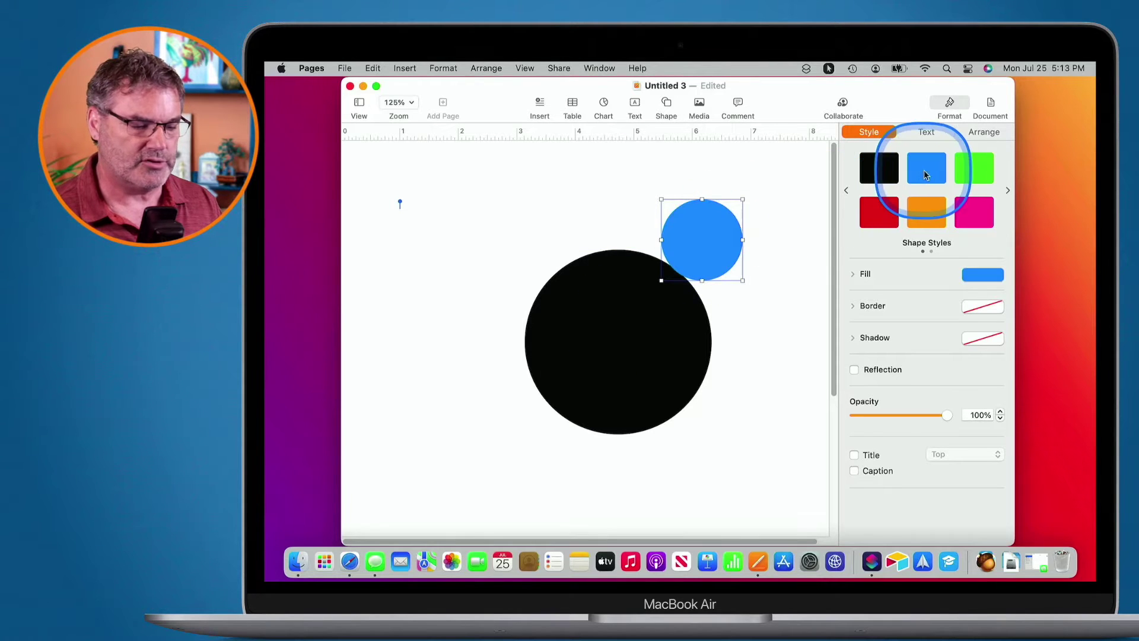
- Enlarge the blue circle to about 3.15 in and overlap the black circle, leaving a black crescent on its left side
{"action": "left_click_drag", "start_coordinate": [712, 275], "coordinate": [820, 416]}
{"action": "left_click_drag", "start_coordinate": [721, 336], "coordinate": [616, 356]}
{"action": "left_click_drag", "start_coordinate": [532, 351], "coordinate": [605, 312]}
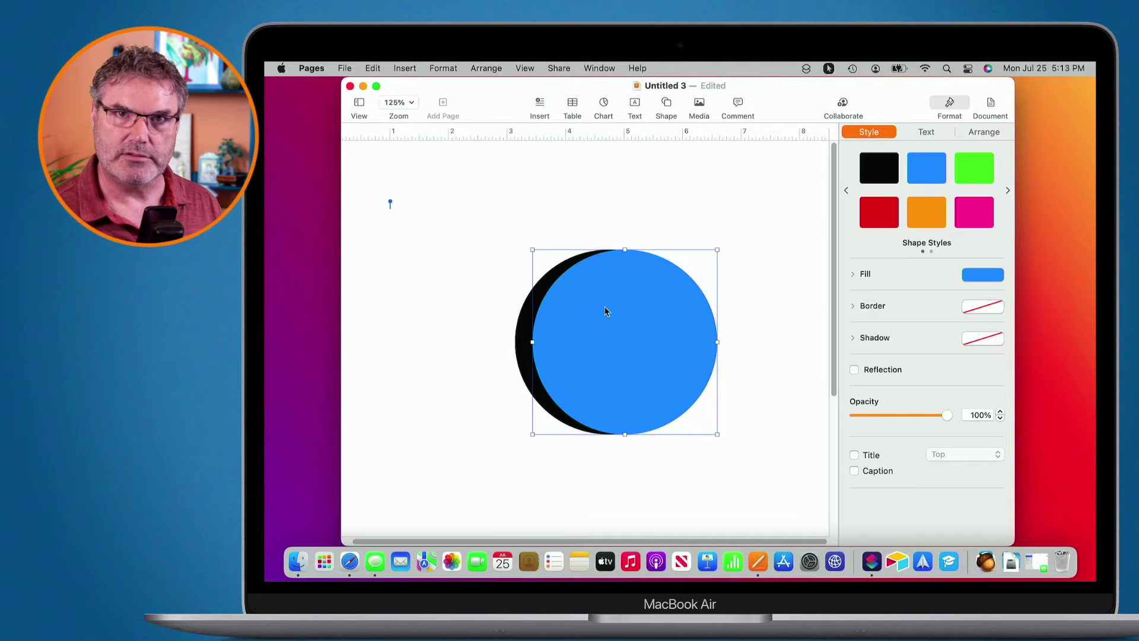
- Select the black and blue circles together and show the operations for combining shapes
{"action": "left_click_drag", "start_coordinate": [605, 311], "coordinate": [529, 322]}
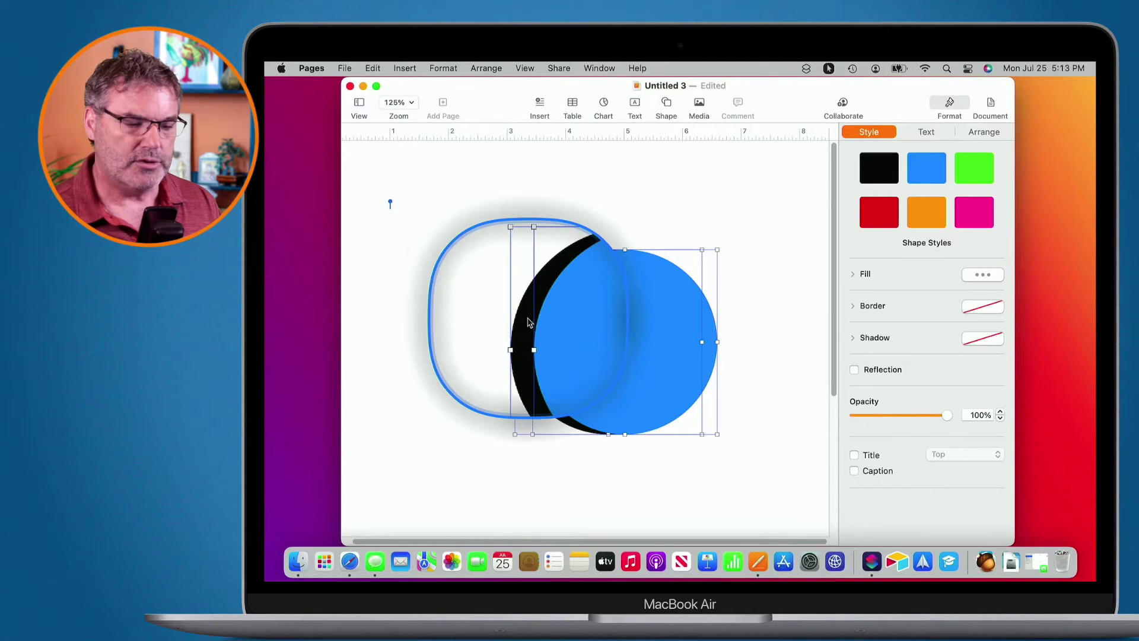
{"action": "left_click", "coordinate": [983, 133]}
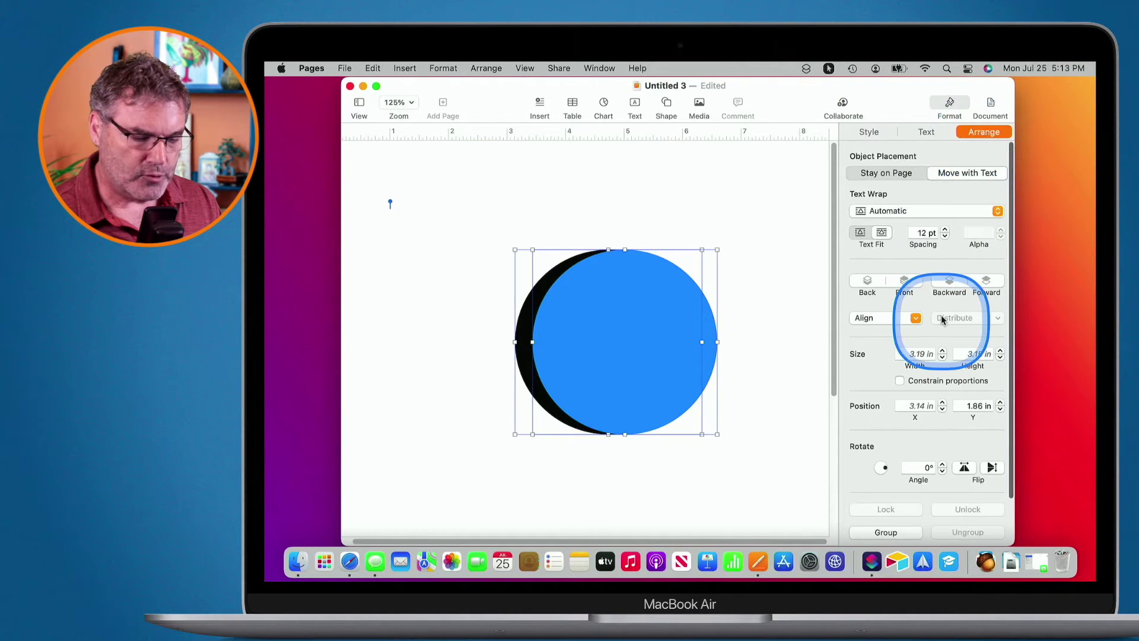
{"action": "scroll", "coordinate": [943, 319], "scroll_direction": "down", "scroll_amount": 3}
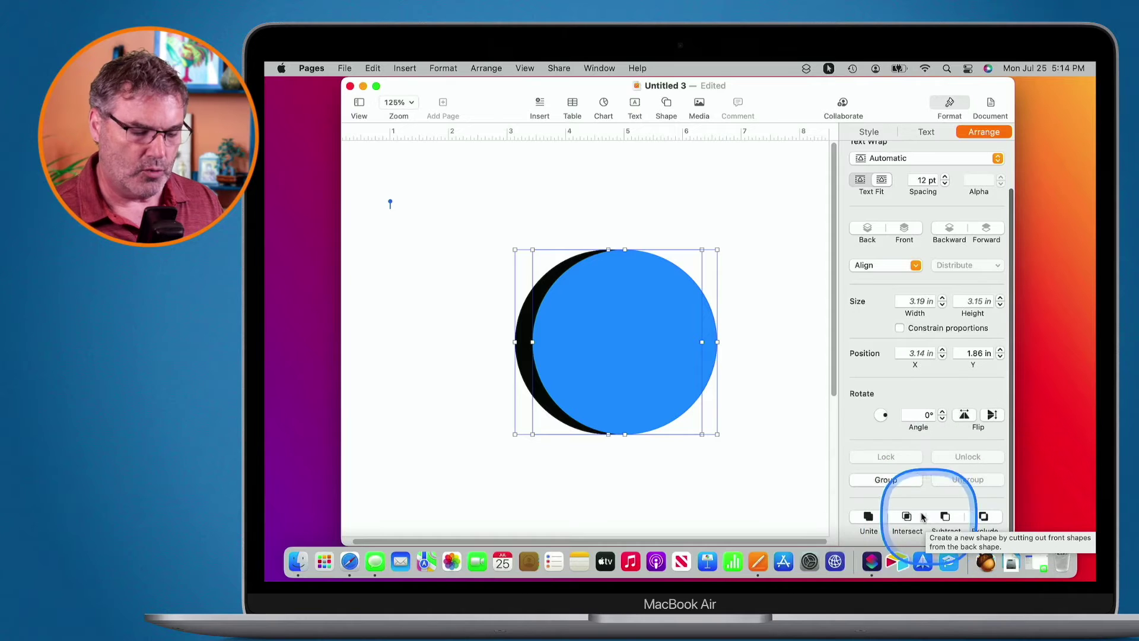
- Try Unite and Intersect on the two selected circles, undoing each operation
{"action": "left_click", "coordinate": [867, 515]}
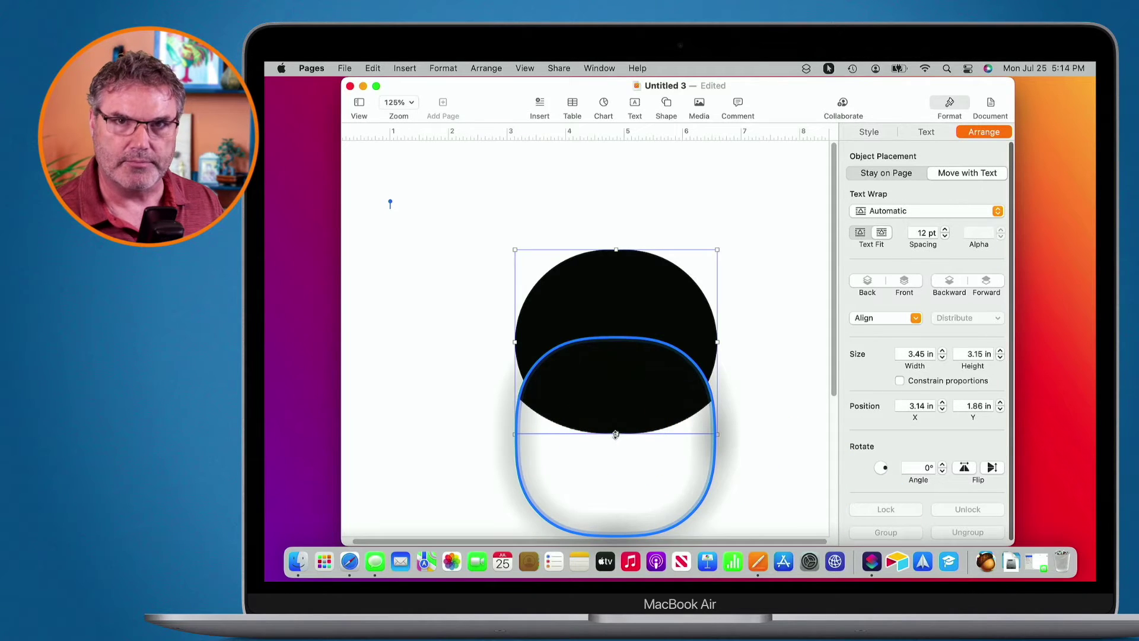
{"action": "key", "text": "super+z"}
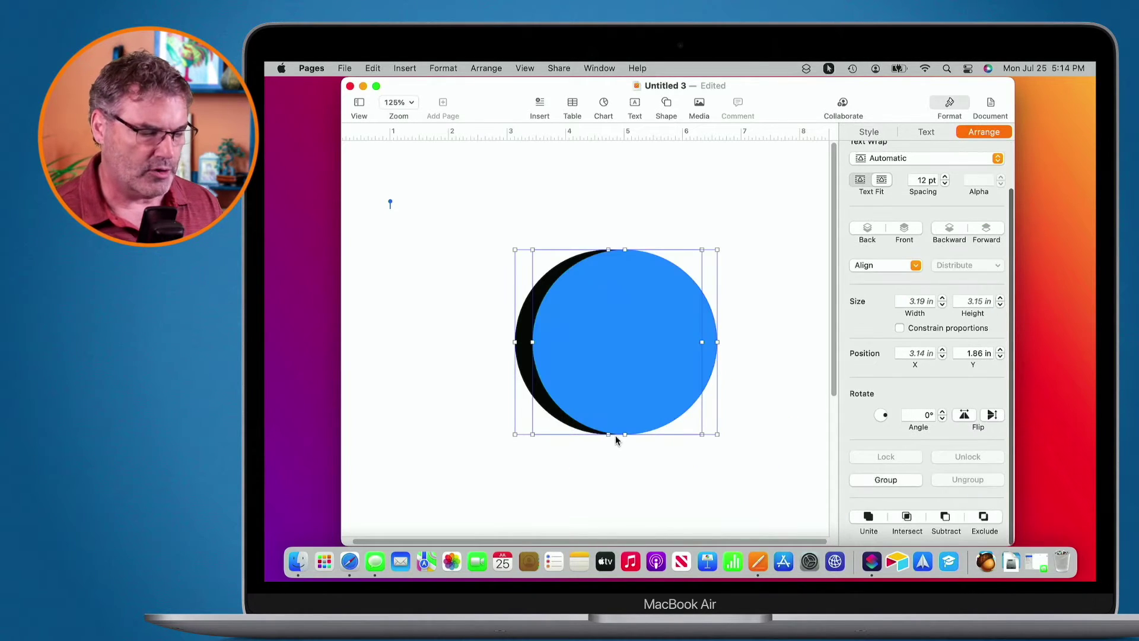
{"action": "left_click", "coordinate": [906, 517]}
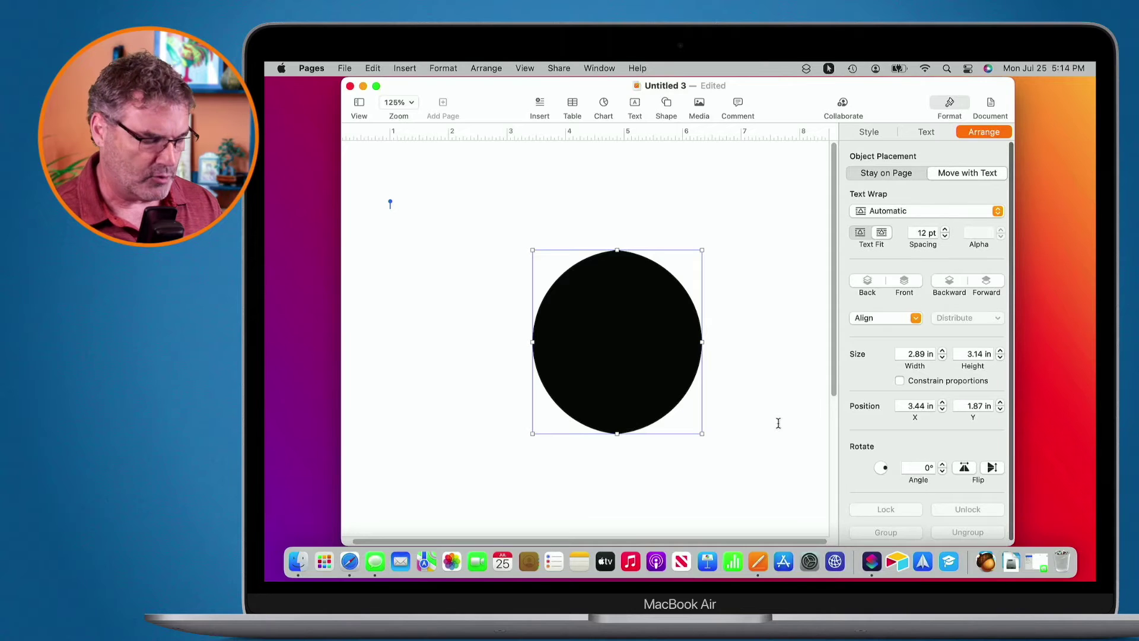
{"action": "key", "text": "super+z"}
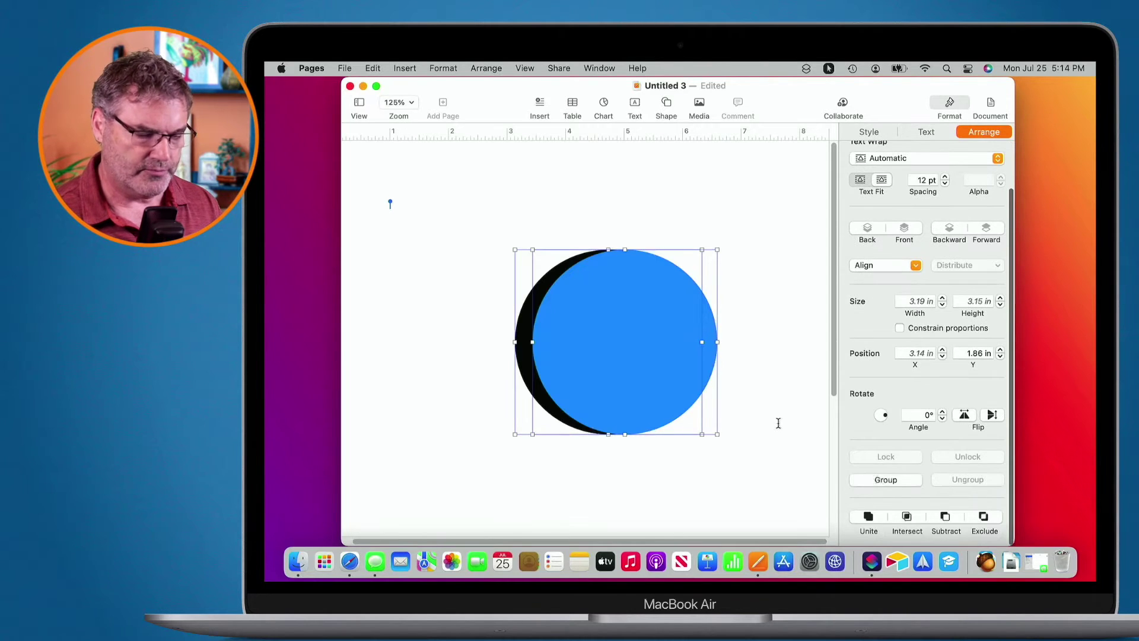
- Try Subtract and Exclude on the two selected circles, undoing each operation
{"action": "left_click", "coordinate": [948, 521]}
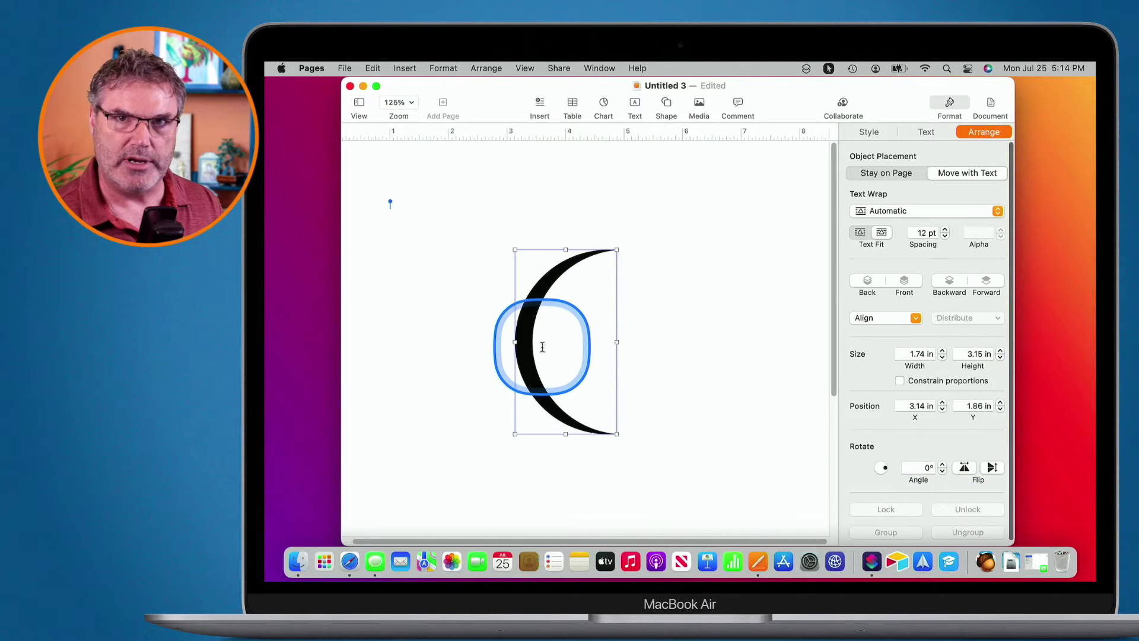
{"action": "key", "text": "super+z"}
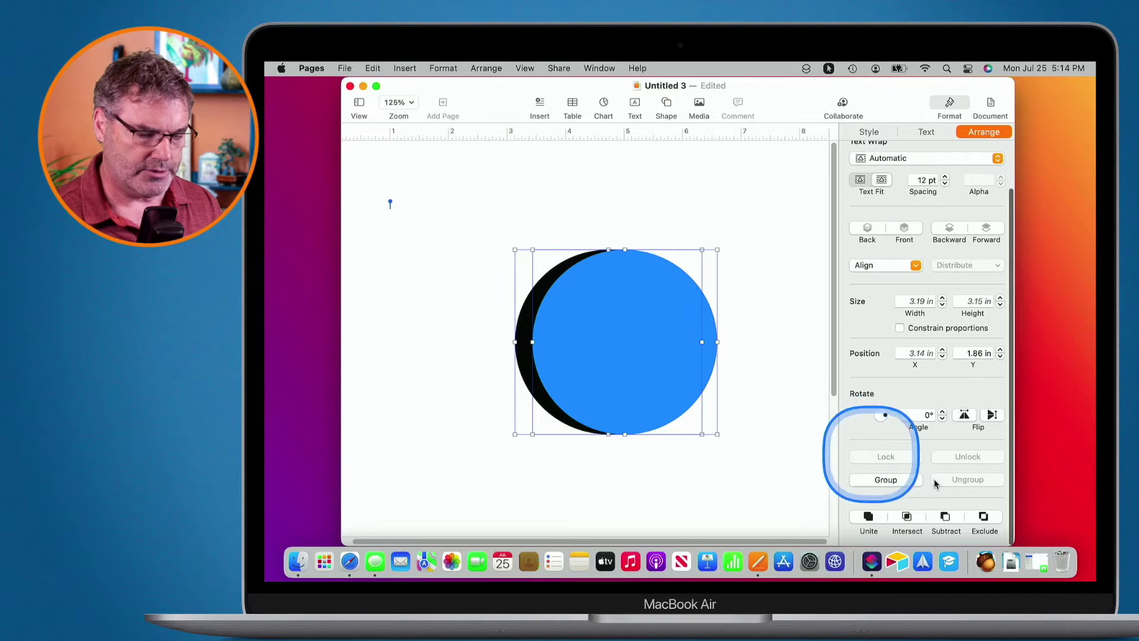
{"action": "left_click", "coordinate": [983, 517]}
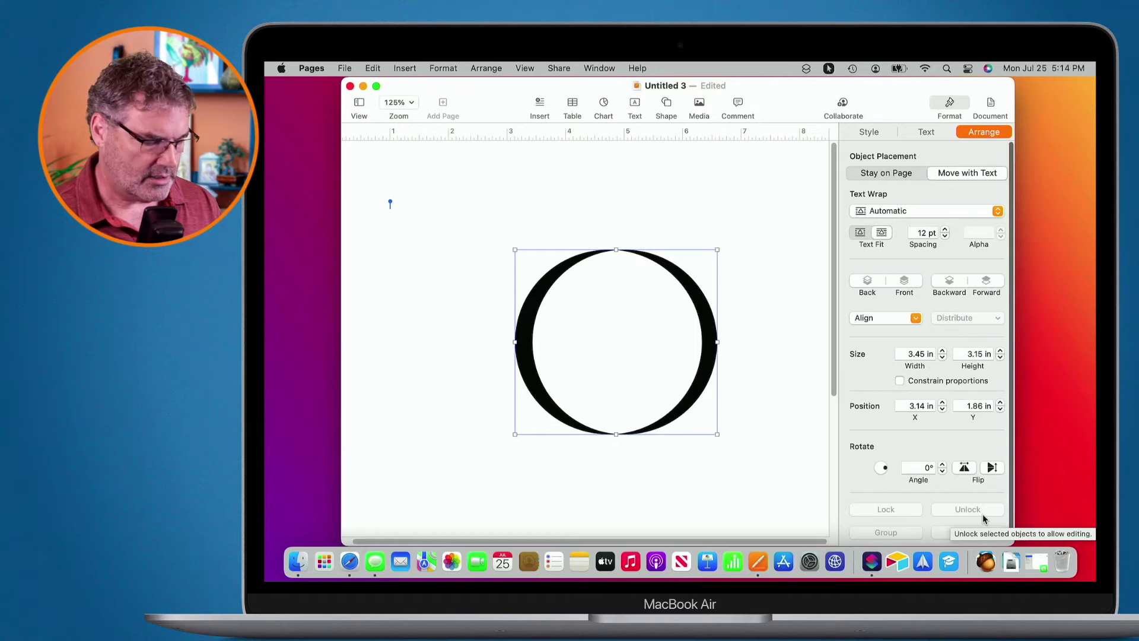
{"action": "key", "text": "super+z"}
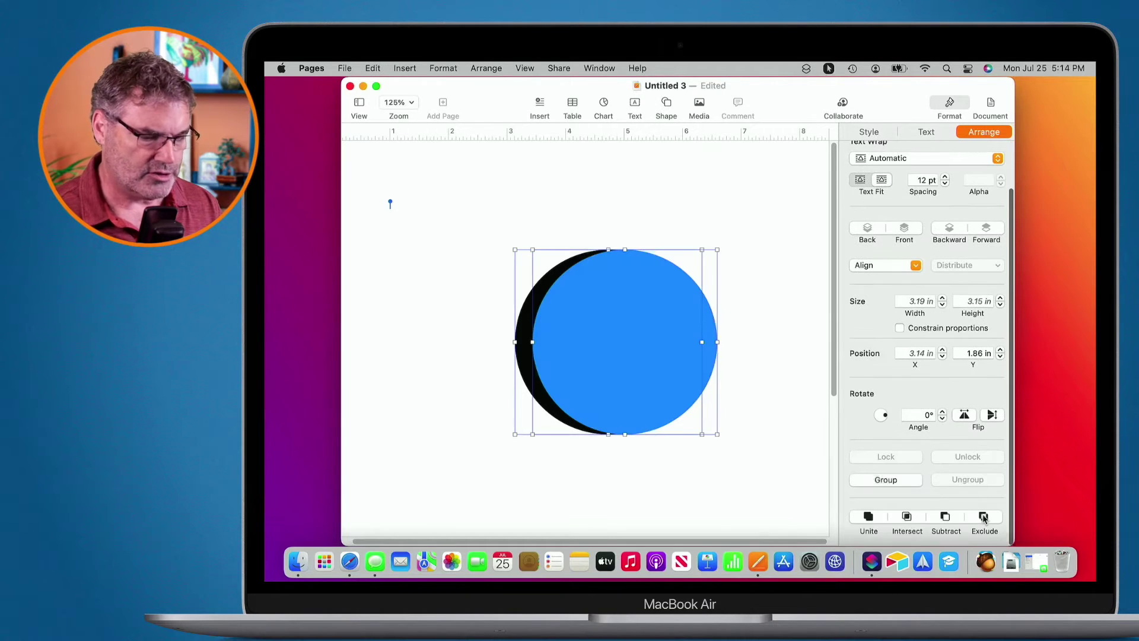
- Subtract the blue circle from the black one and move the crescent to about X 3.54 in, Y 1.74 in
{"action": "left_click", "coordinate": [946, 517]}
{"action": "left_click", "coordinate": [711, 434]}
{"action": "left_click_drag", "start_coordinate": [712, 435], "coordinate": [556, 375]}
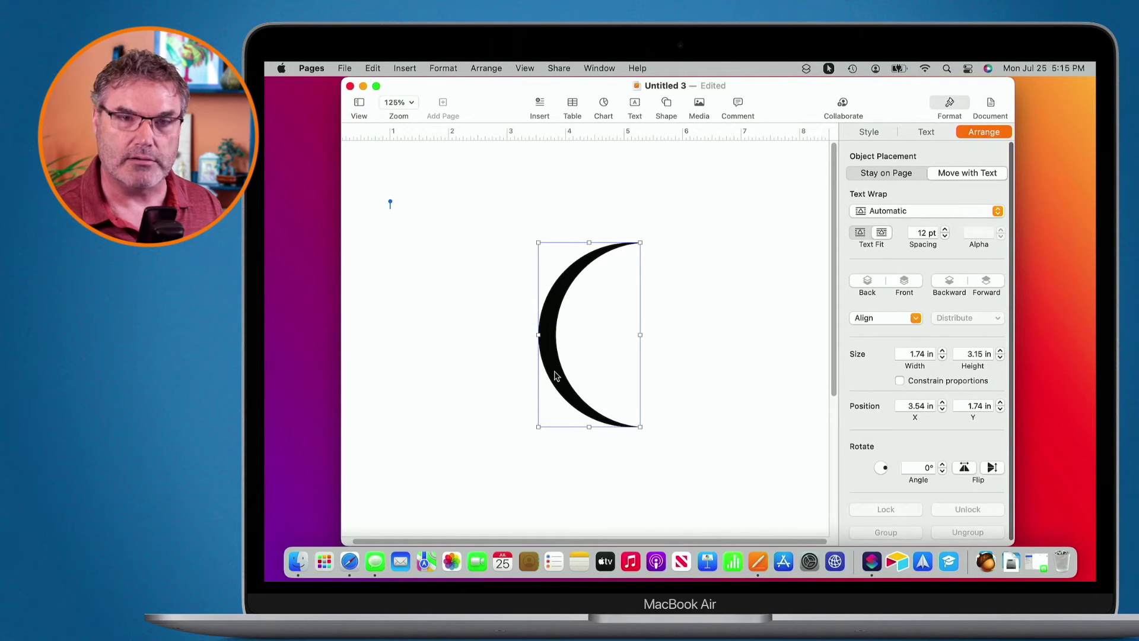
{"action": "left_click", "coordinate": [661, 322]}
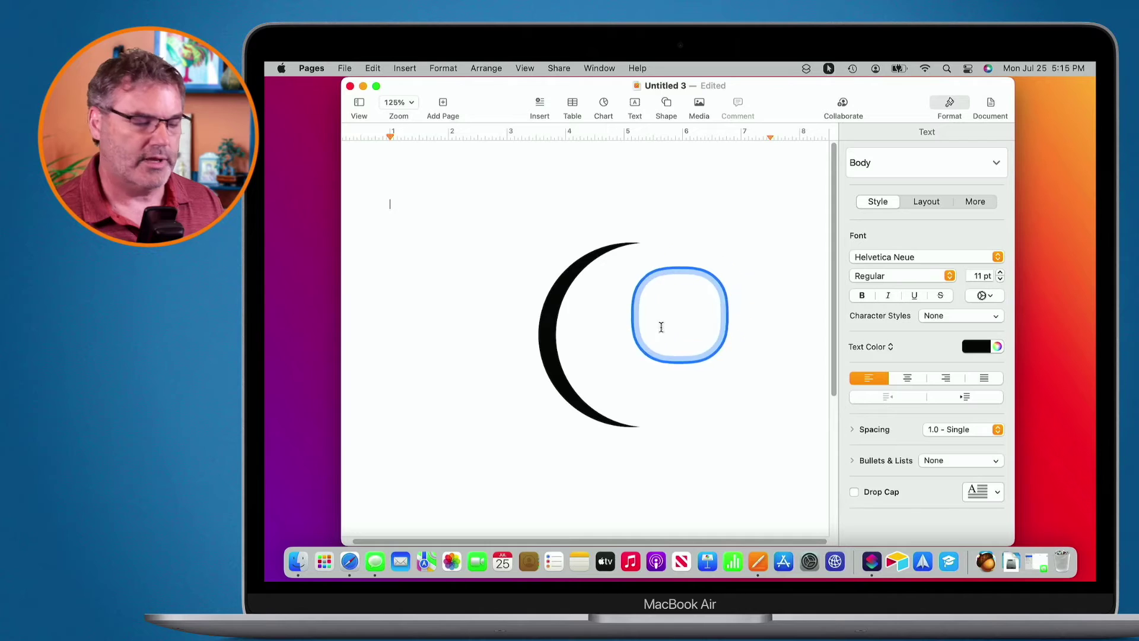
- Save the black crescent to My Shapes under the name crescent and close the shape library
{"action": "left_click", "coordinate": [550, 353]}
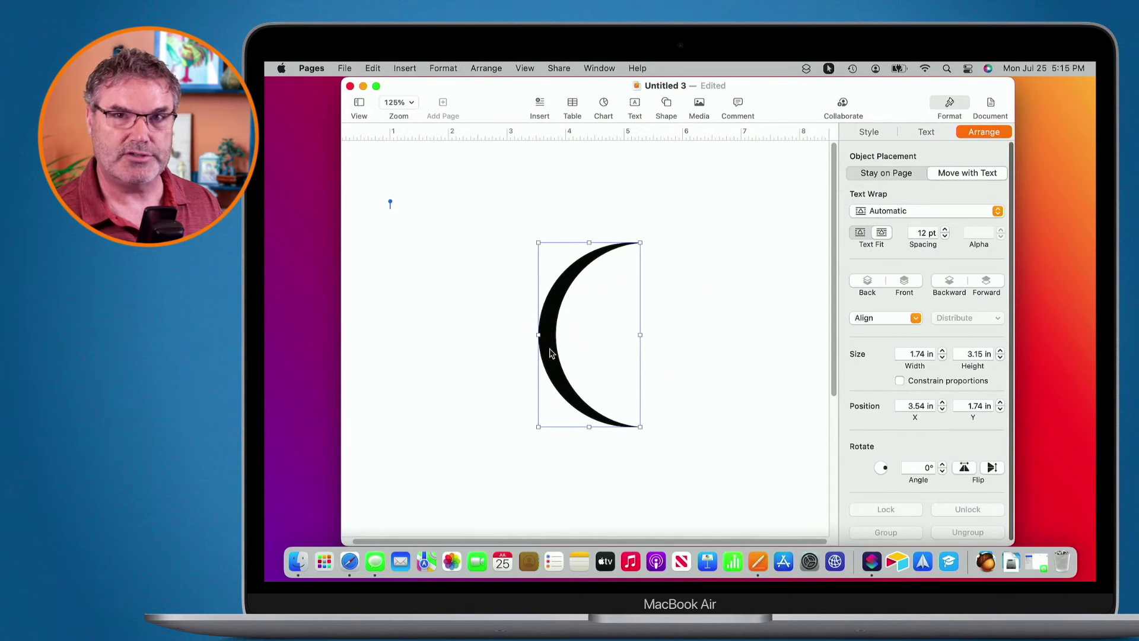
{"action": "right_click", "coordinate": [550, 353]}
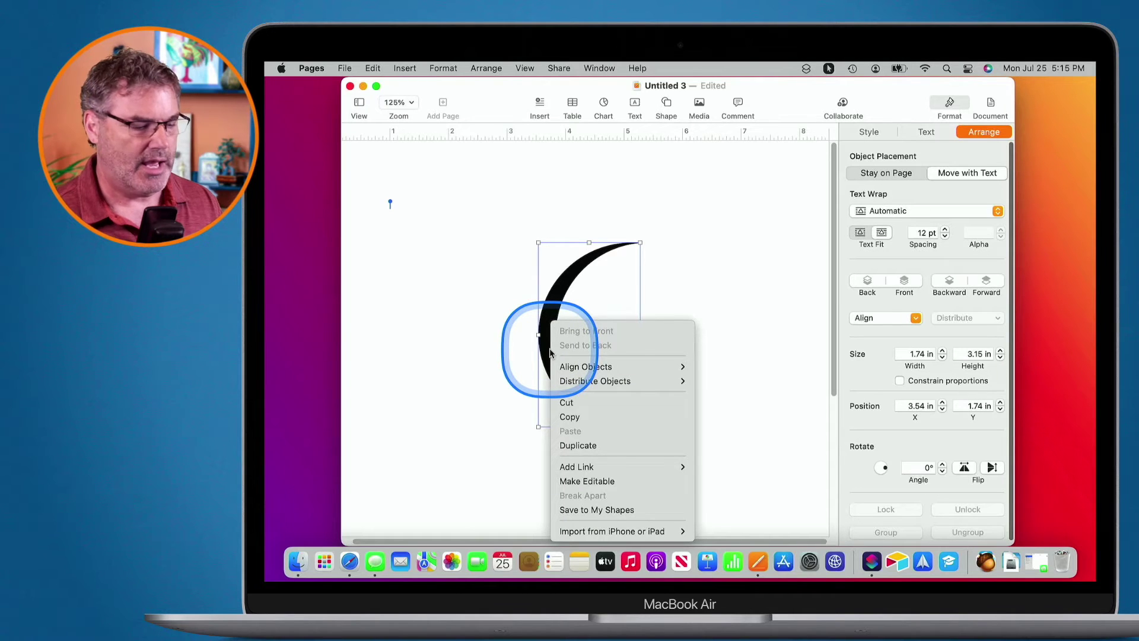
{"action": "left_click", "coordinate": [595, 509]}
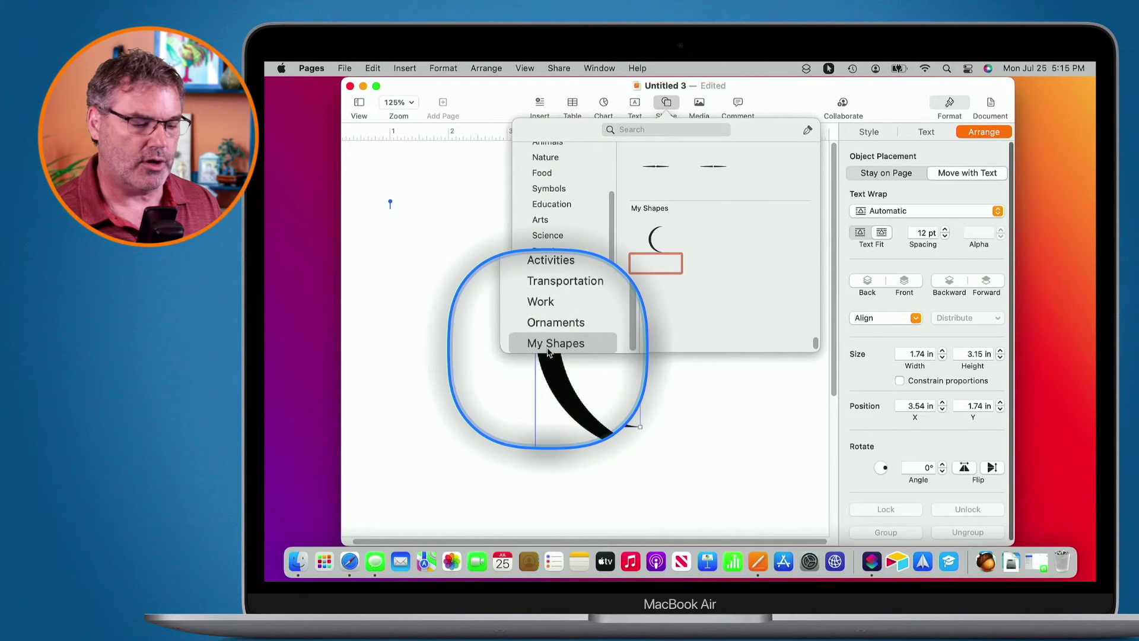
{"action": "type", "text": "crescent"}
{"action": "key", "text": "Return"}
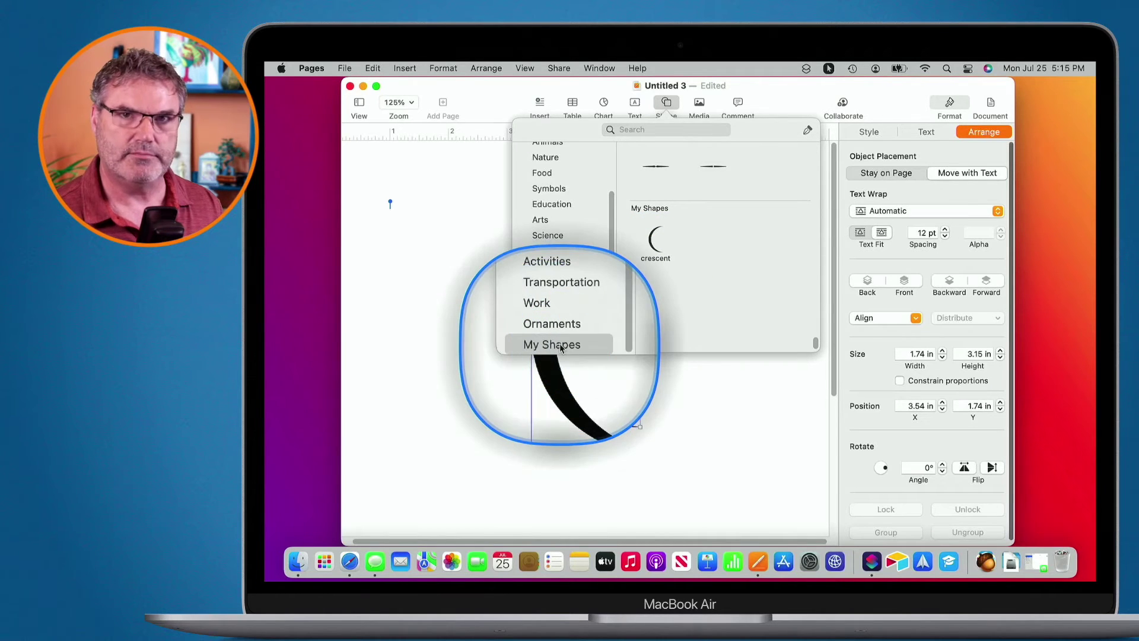
{"action": "left_click", "coordinate": [731, 296]}
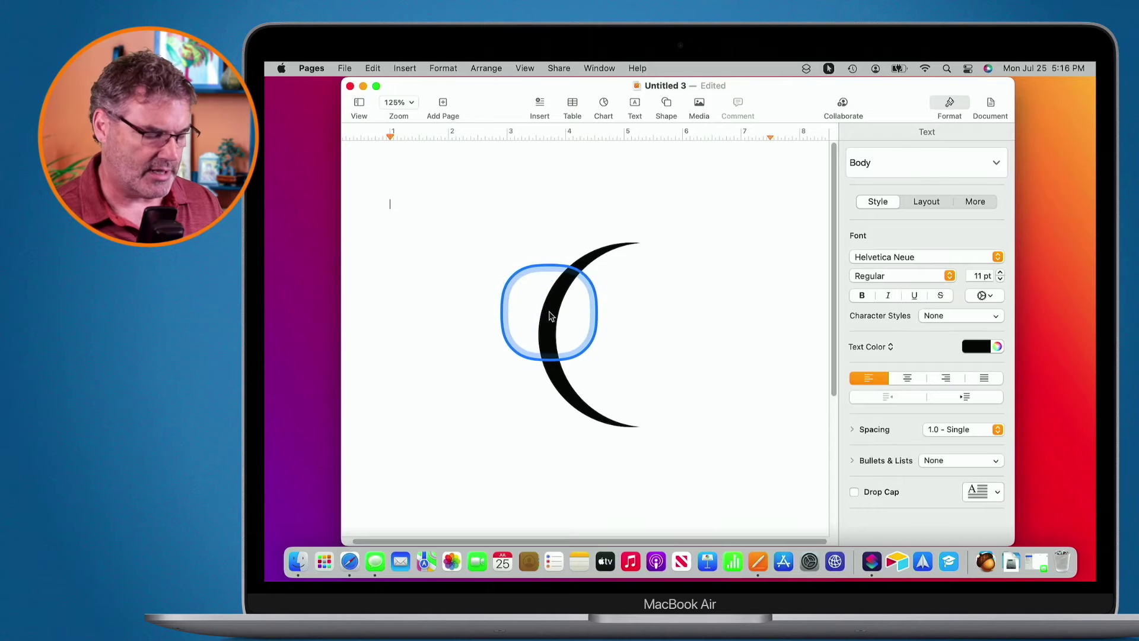
- Make the crescent editable and pull its lower inner curve point up and outward, reshaping it to about 2.24 in wide by 3.3 in high
{"action": "left_click", "coordinate": [551, 316]}
{"action": "right_click", "coordinate": [551, 316]}
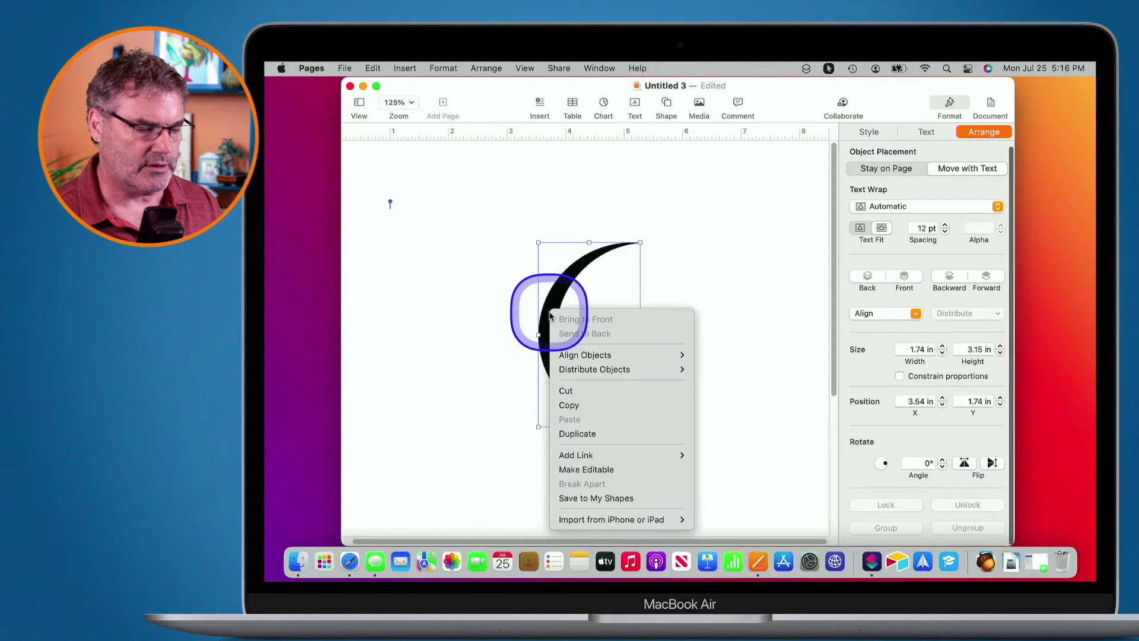
{"action": "left_click", "coordinate": [583, 469]}
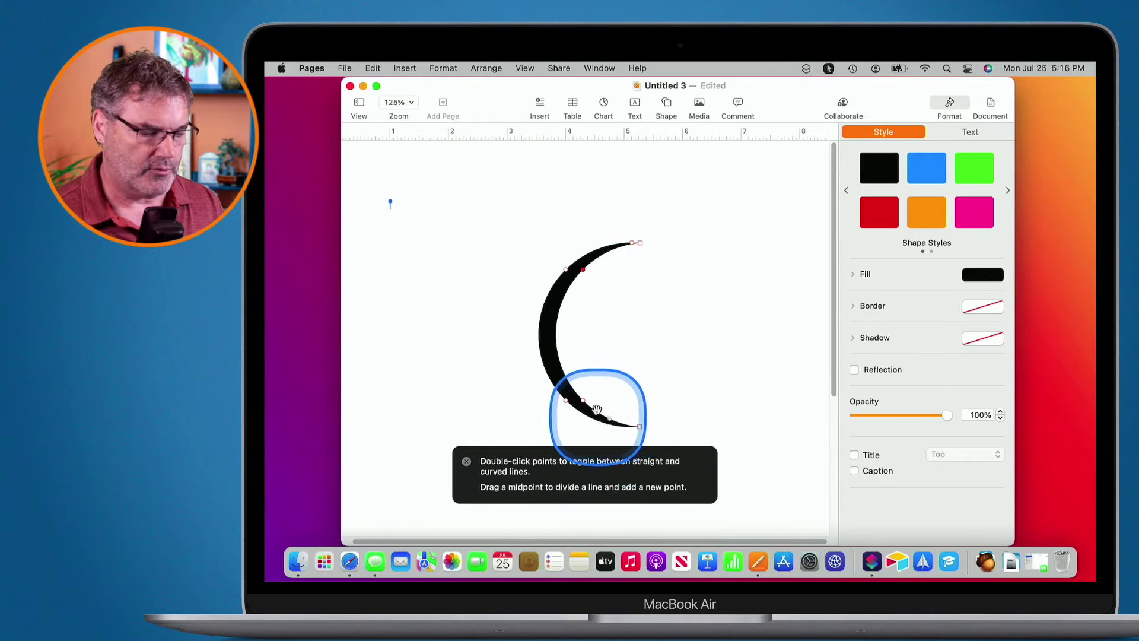
{"action": "left_click_drag", "start_coordinate": [588, 406], "coordinate": [648, 327]}
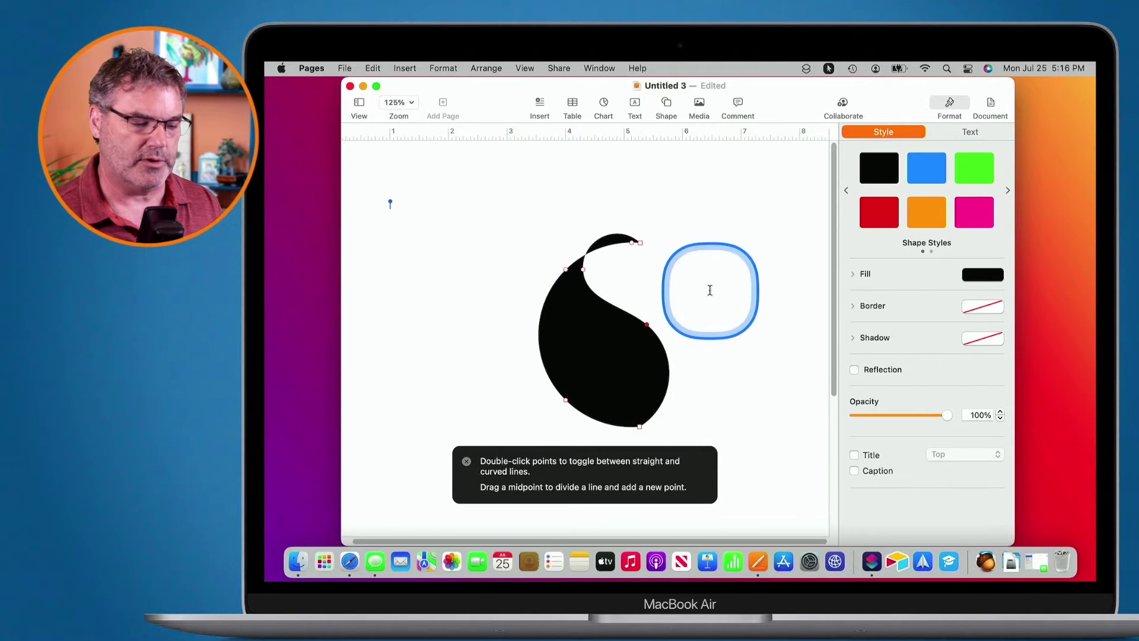
{"action": "left_click", "coordinate": [710, 289]}
- Select the reshaped crescent and bring up the option for saving it to My Shapes
{"action": "left_click", "coordinate": [605, 357]}
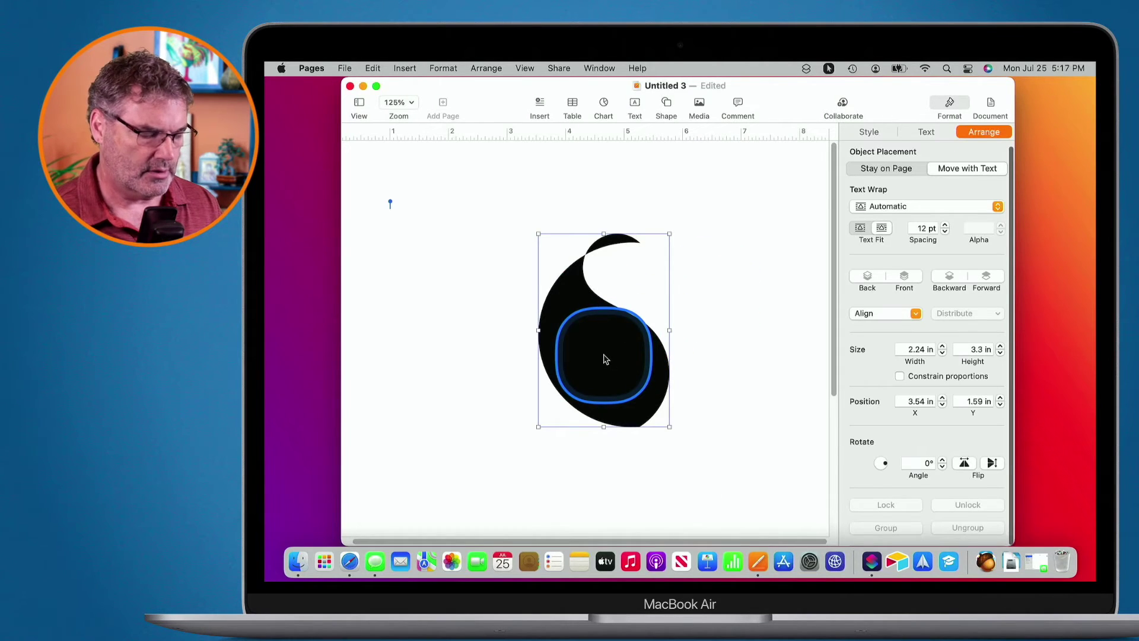
{"action": "right_click", "coordinate": [605, 358]}
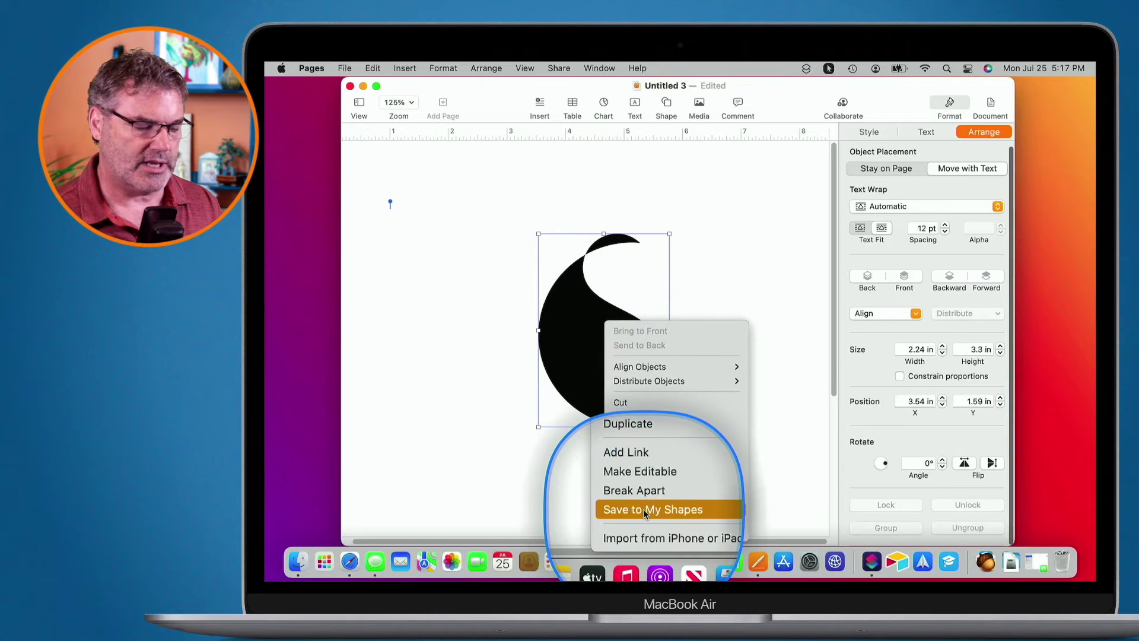